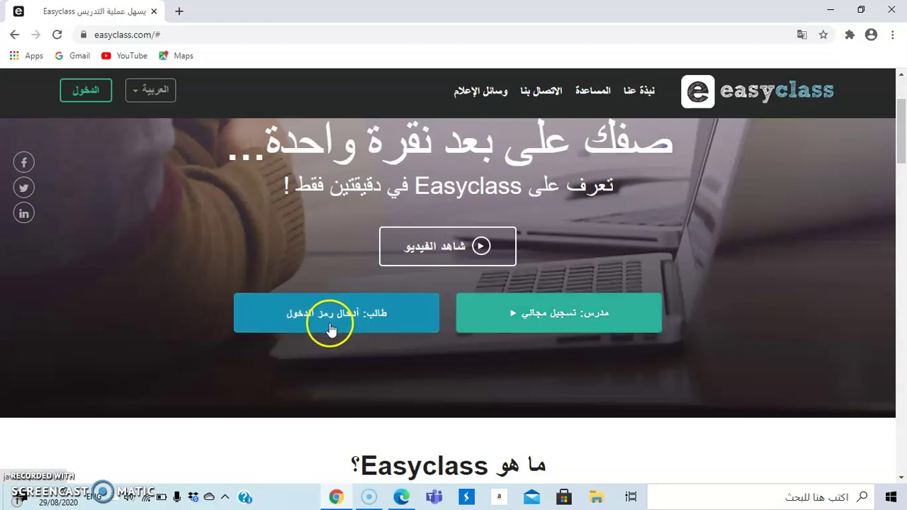
Open the free teacher registration form and place the cursor in the first-name field.
click(509, 316)
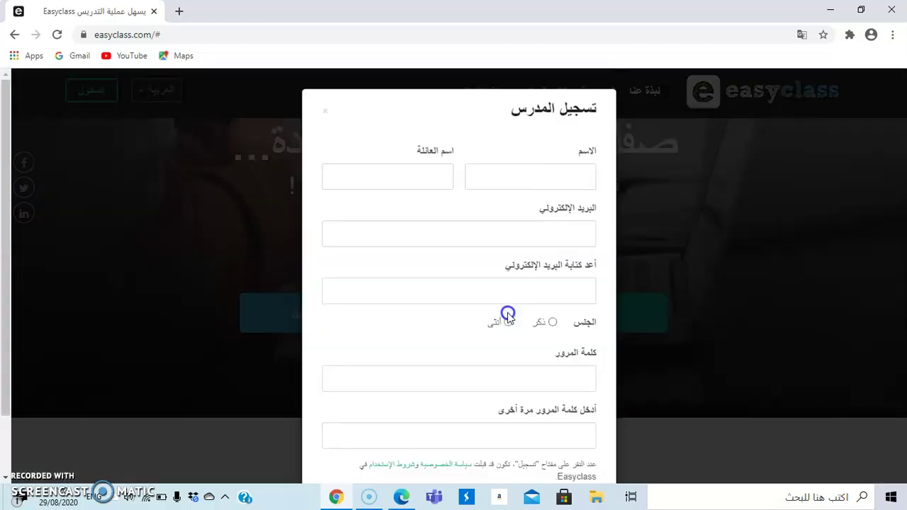
drag(6, 116, 7, 146)
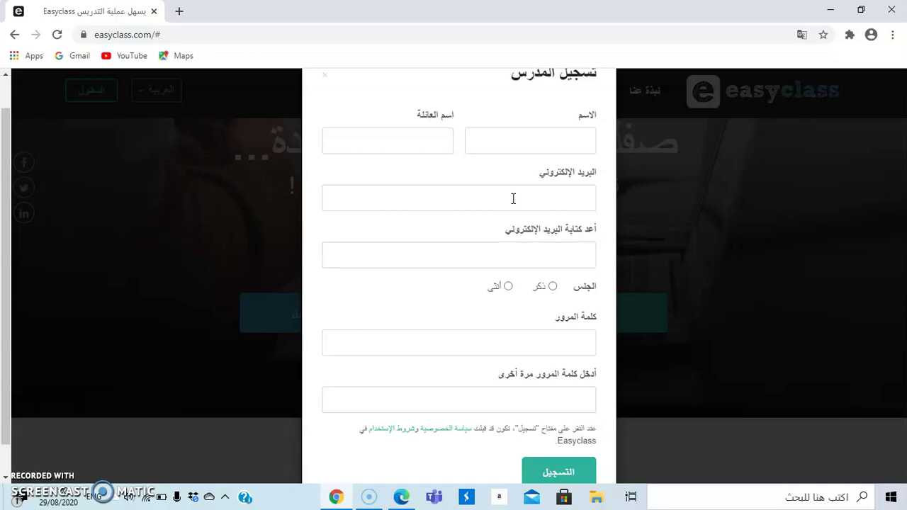
click(516, 146)
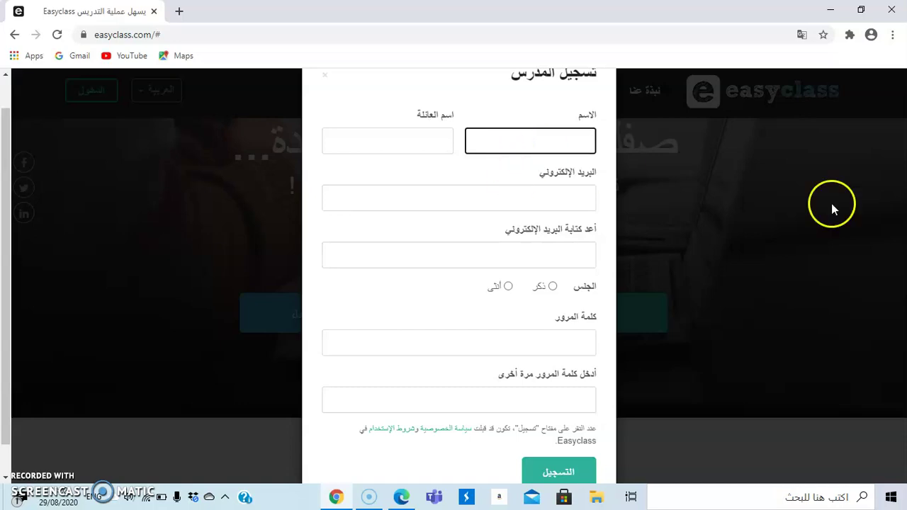
Enter the teacher's first name and family name.
text(ahmed)
key(BackSpace)
key(BackSpace)
key(BackSpace)
key(BackSpace)
key(BackSpace)
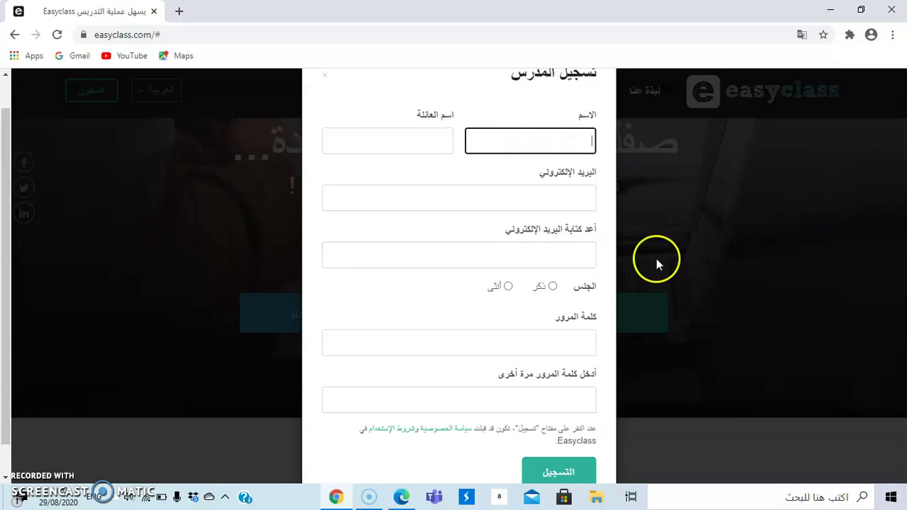
click(425, 141)
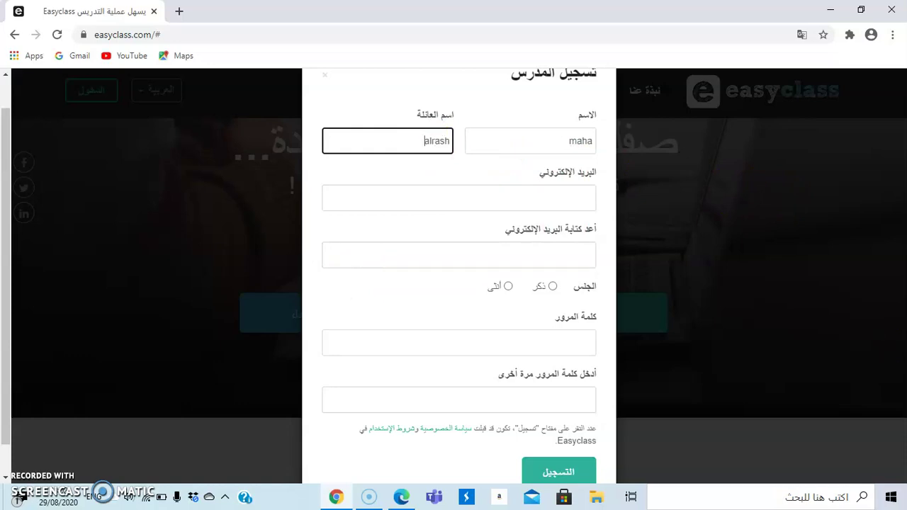
Enter the teacher's e-mail address and repeat it in the confirmation field.
click(566, 195)
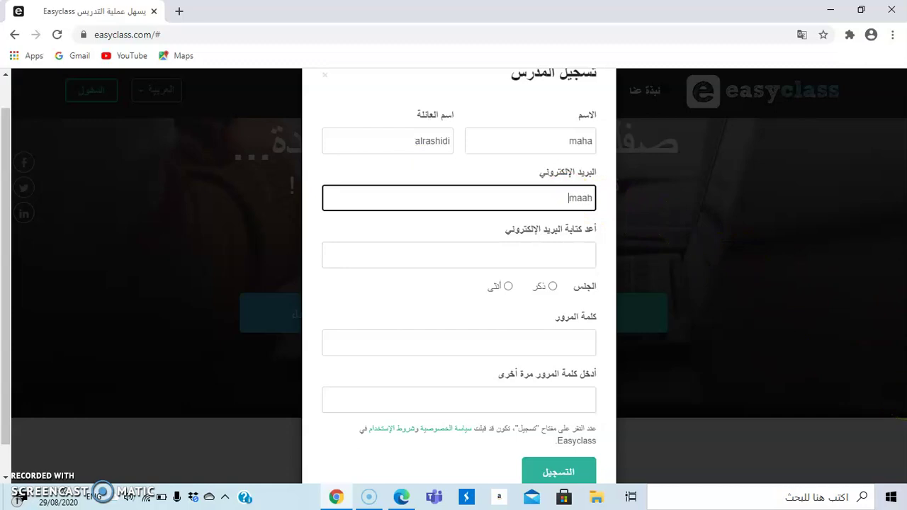
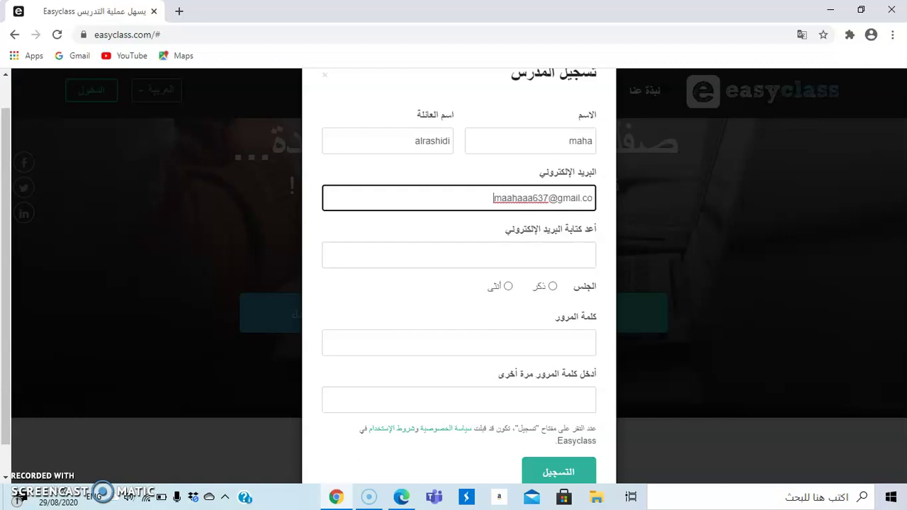
click(555, 259)
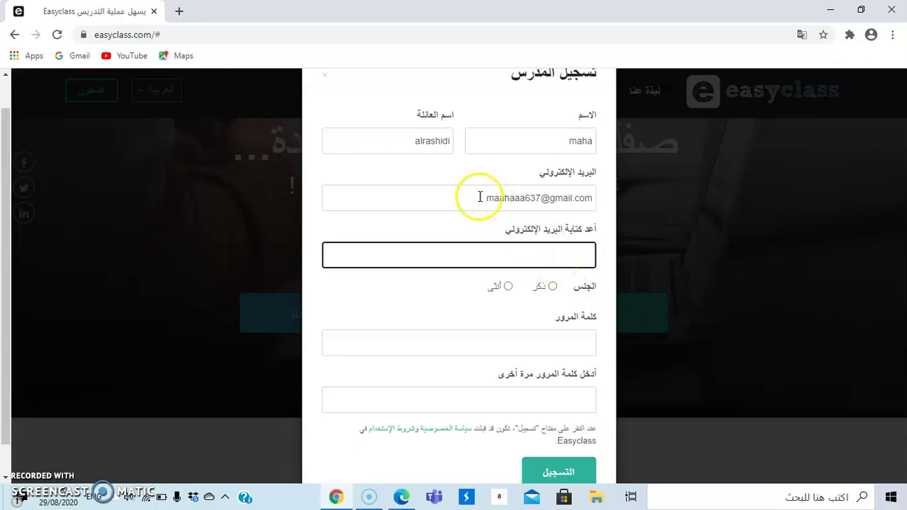
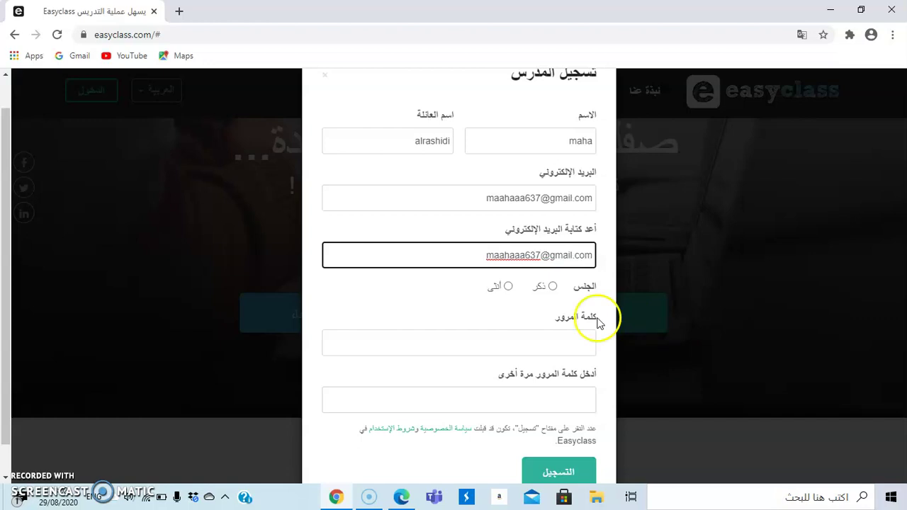
Select female (أنثى) gender, enter the account password twice, and submit the registration.
click(508, 285)
click(547, 345)
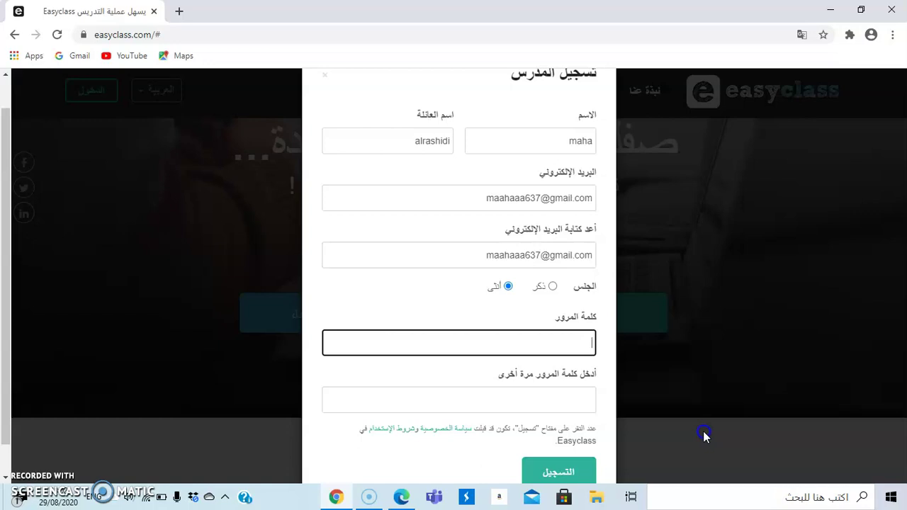
click(563, 398)
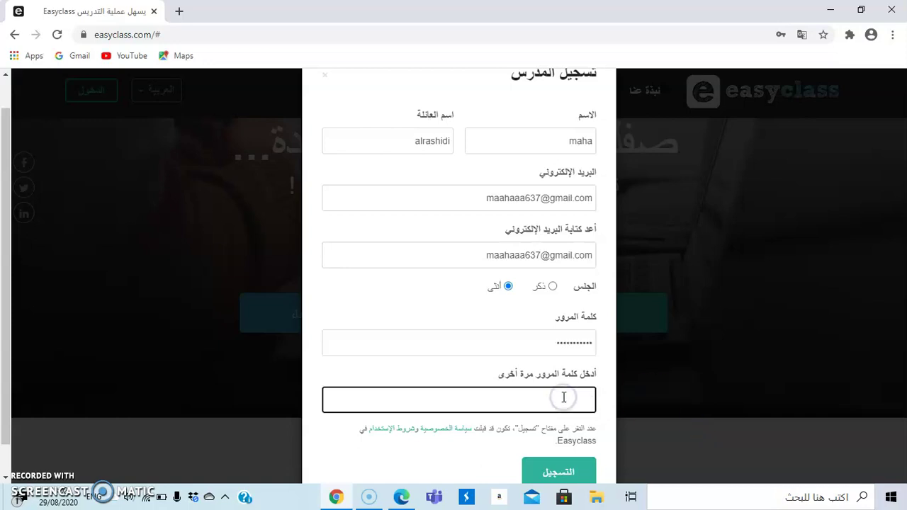
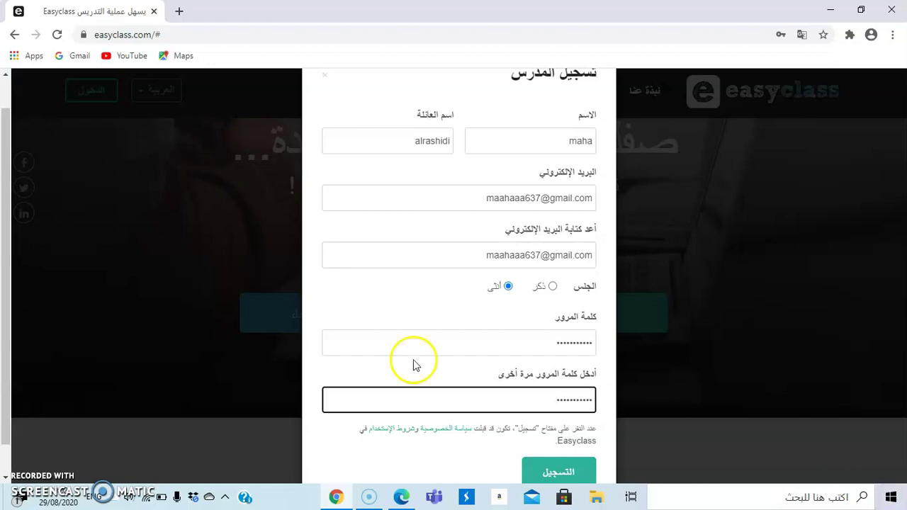
drag(10, 222, 7, 263)
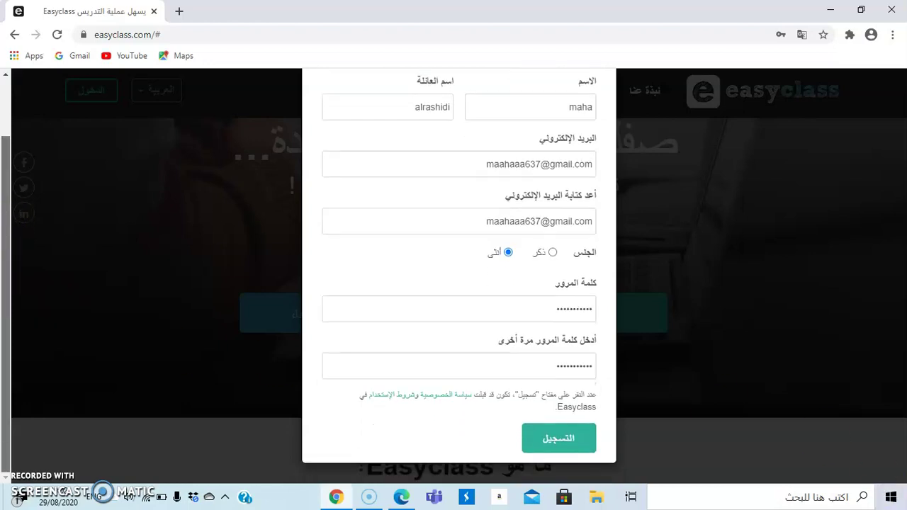
click(553, 439)
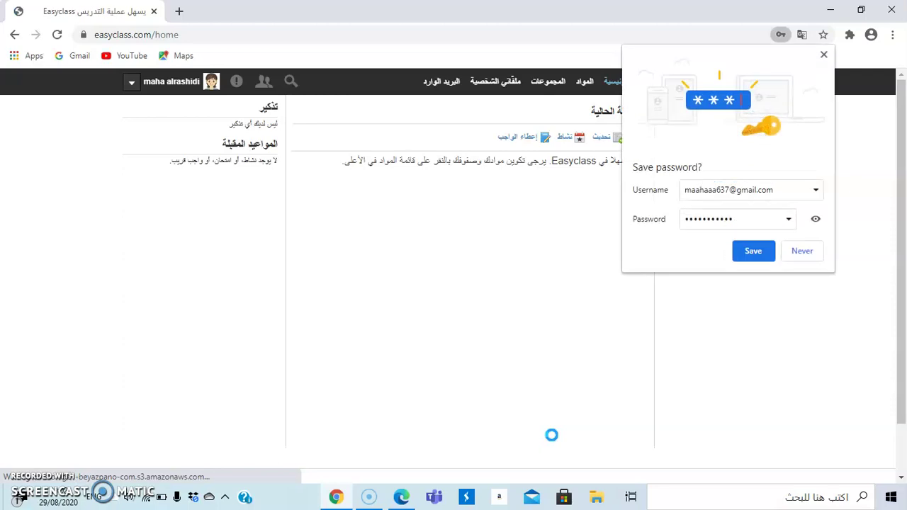
Save the new password in Chrome and dismiss the Dropbox storage notice.
click(752, 252)
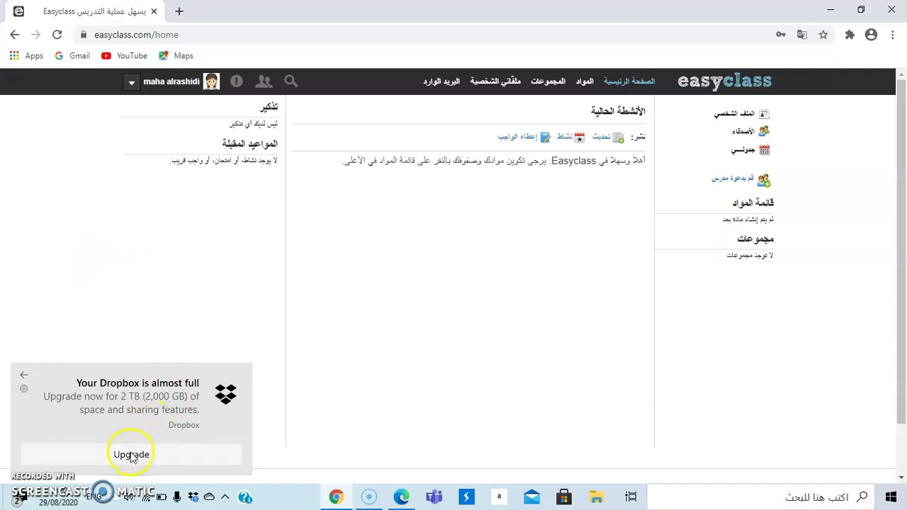
click(24, 374)
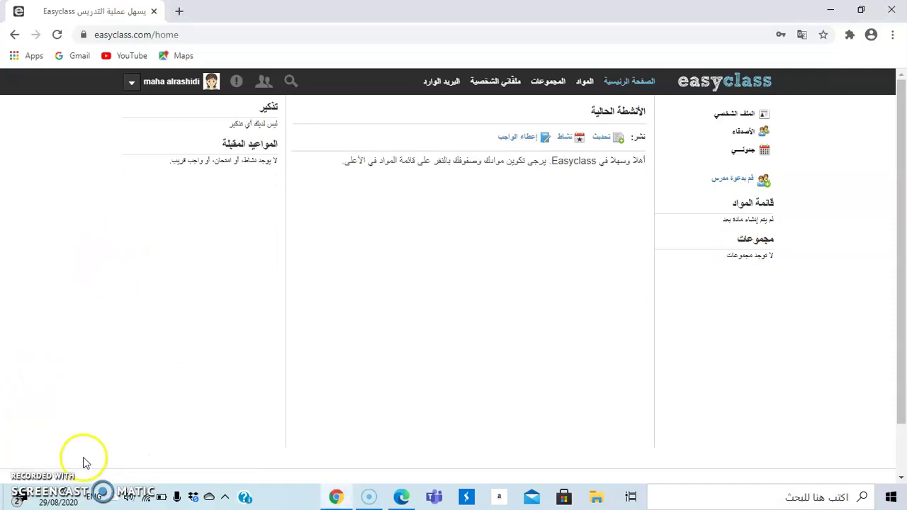
Go to the teacher's profile page (الملف الشخصي) and focus its update box.
click(337, 497)
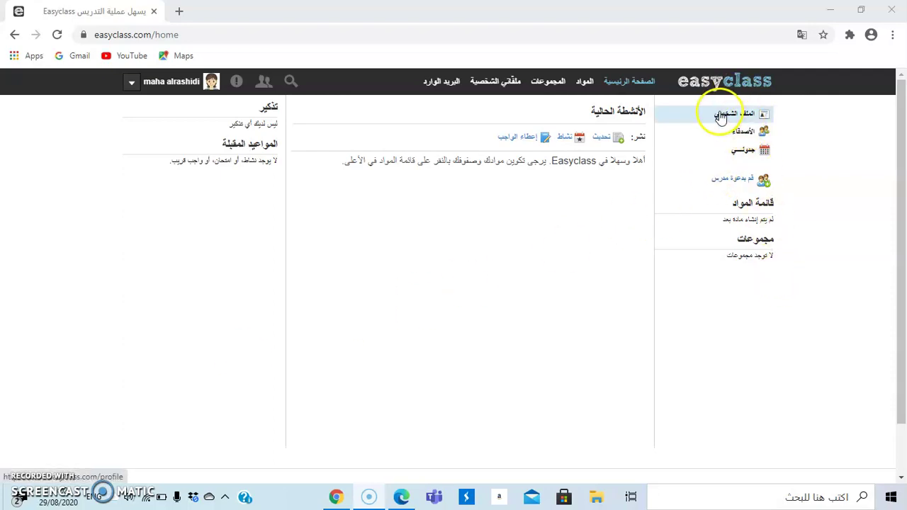
click(762, 115)
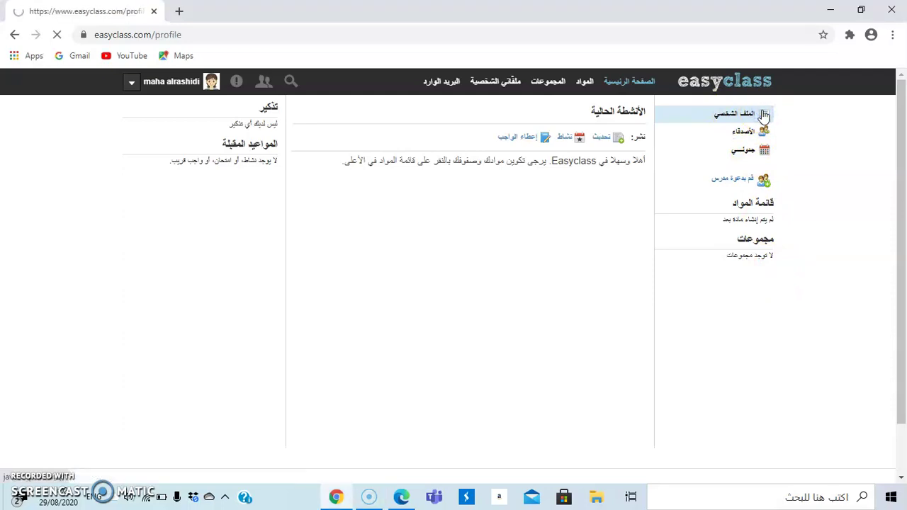
click(585, 137)
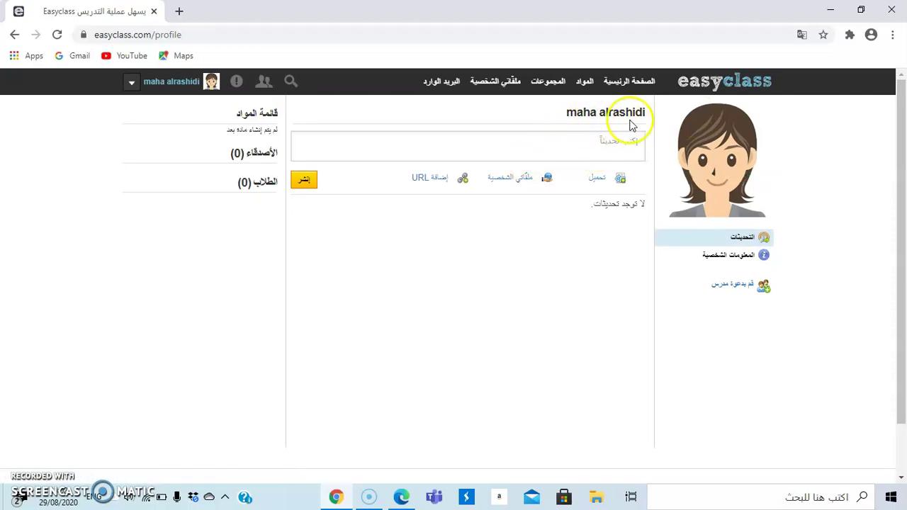
click(527, 156)
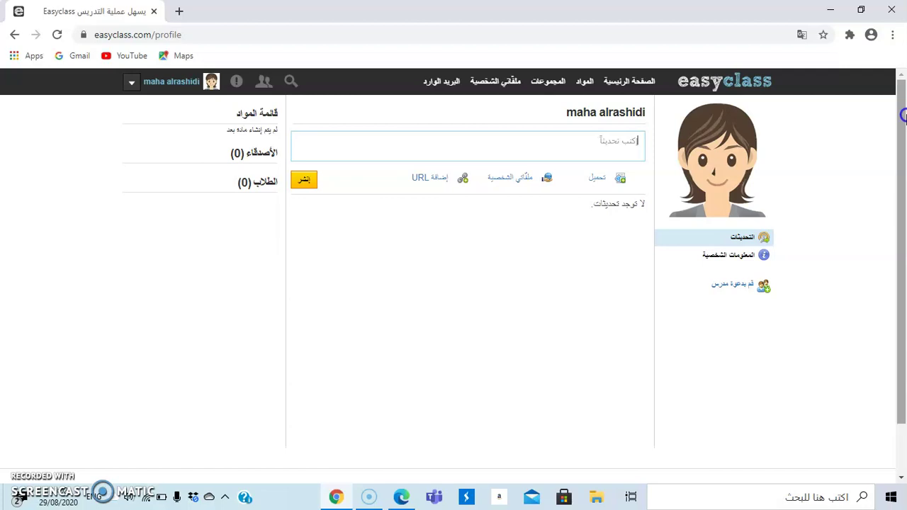
Draft a 'hello' update, then try the file upload and add-URL options, closing both without attaching.
text(hello)
click(612, 179)
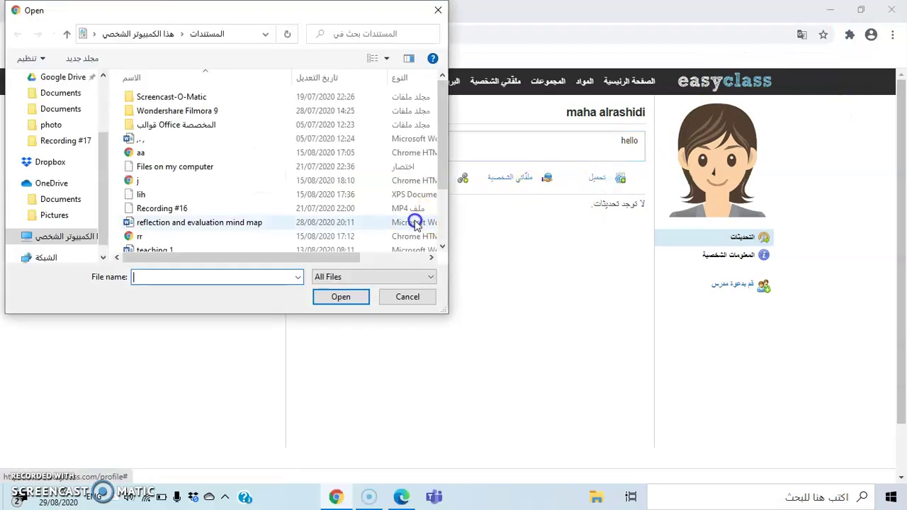
click(442, 11)
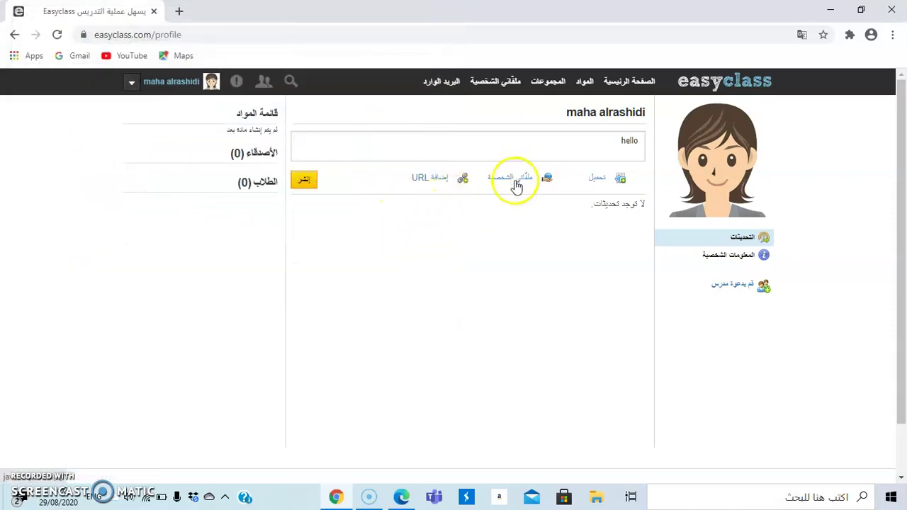
click(443, 181)
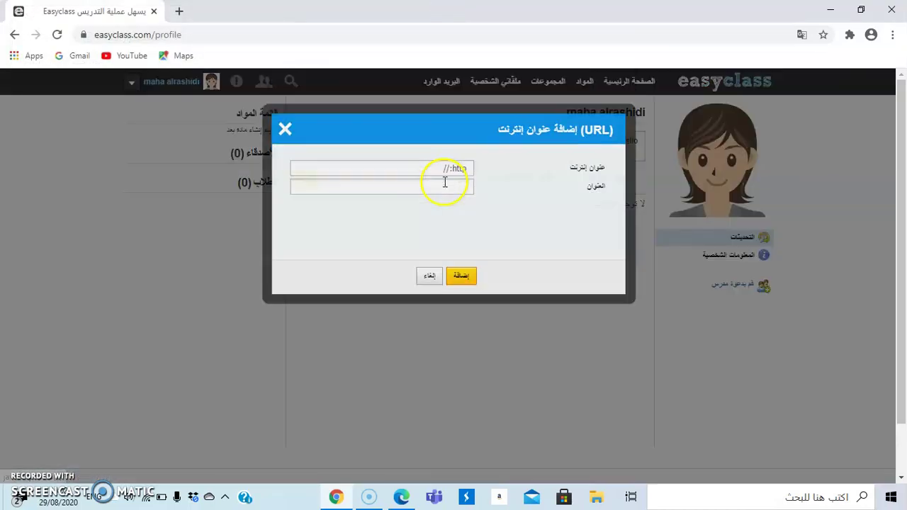
click(285, 136)
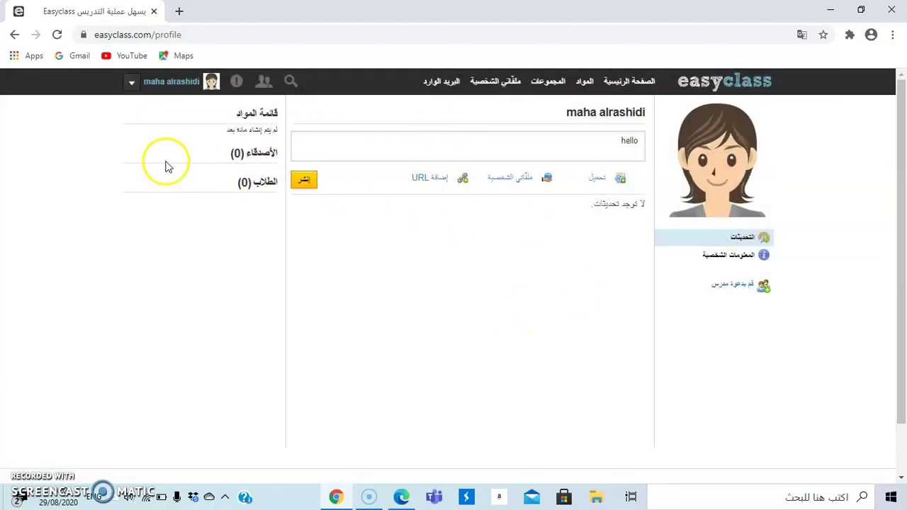
Visit the home, profile and friends pages, ending on the جدولي calendar for August 2020.
click(639, 82)
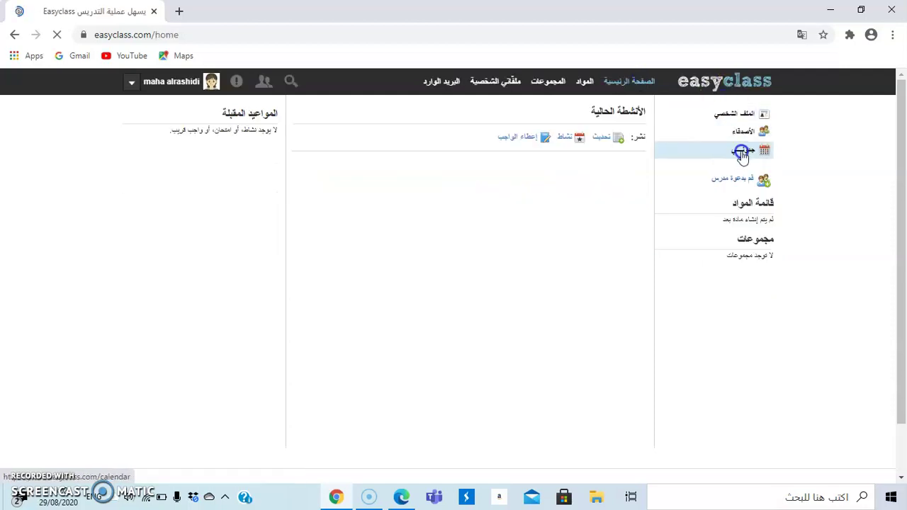
click(742, 119)
click(752, 134)
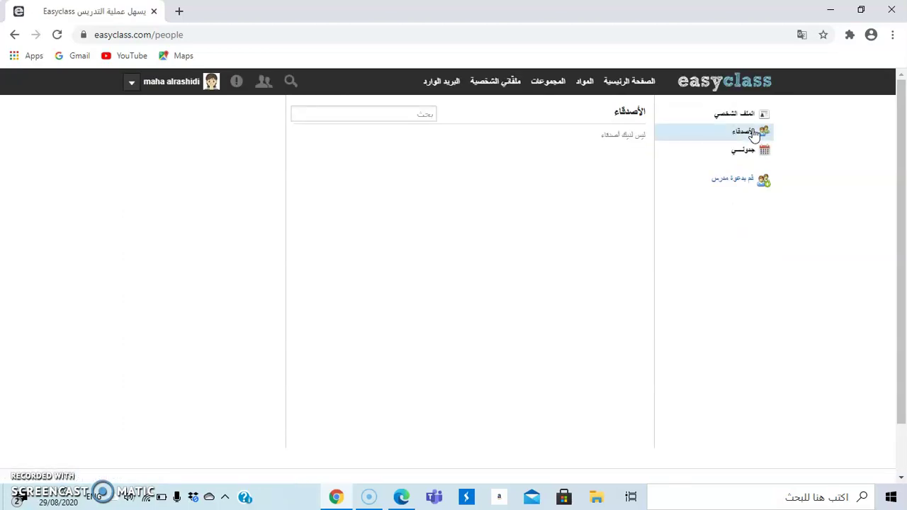
click(755, 152)
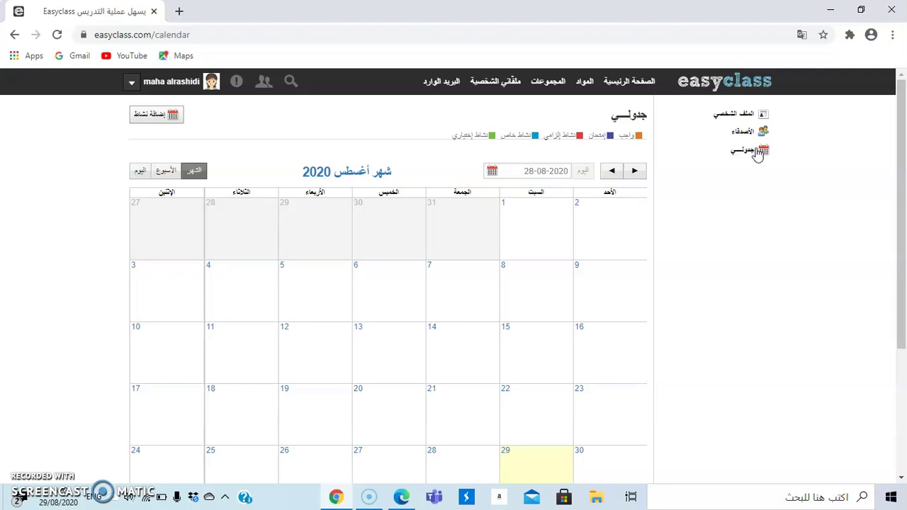
Open the المواد (Courses) page, which lists no courses yet.
click(585, 84)
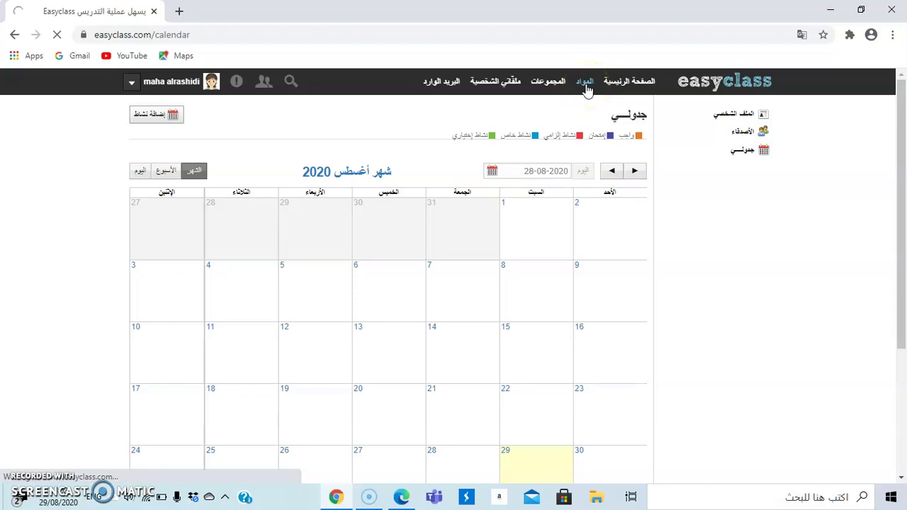
click(587, 88)
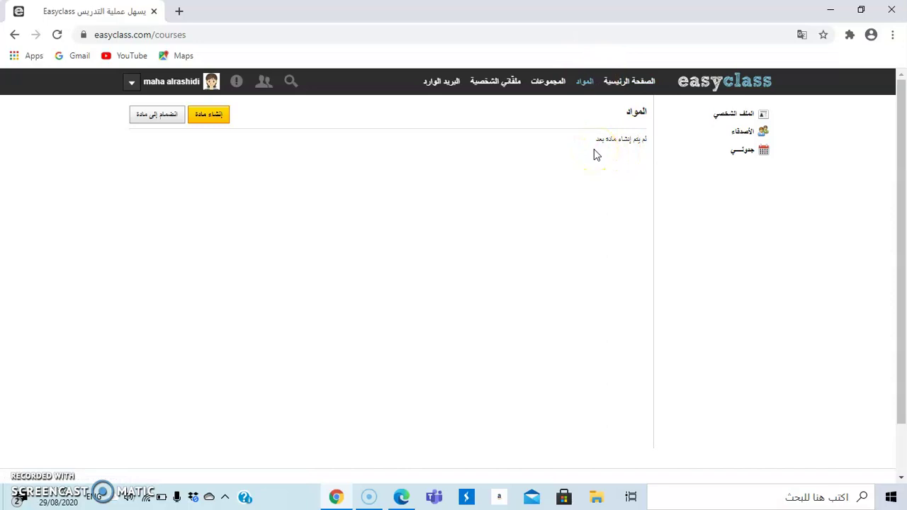
Open the إنشاء مادة (Create course) dialog.
click(205, 120)
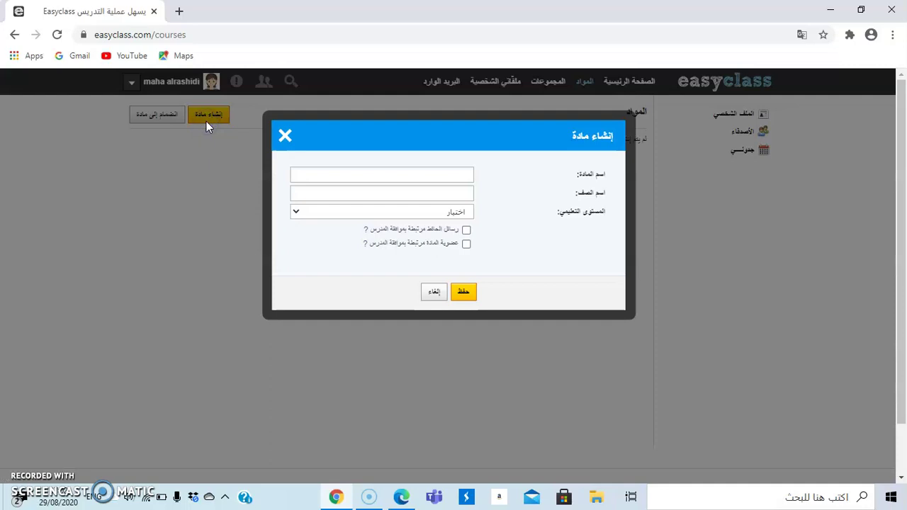
Enter 'english' as the course name.
click(410, 177)
text(english)
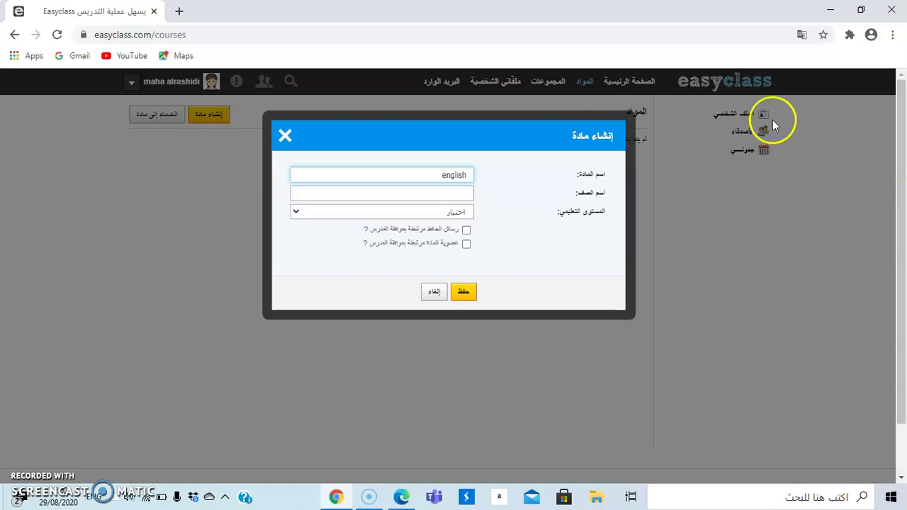
Enter '4-1' as the class name.
click(410, 196)
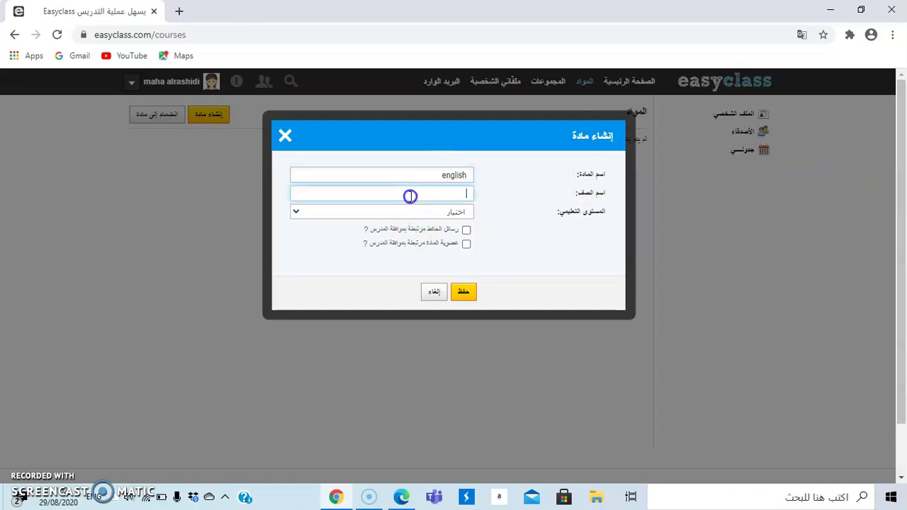
text(q)
key(BackSpace)
text(4-1)
click(454, 213)
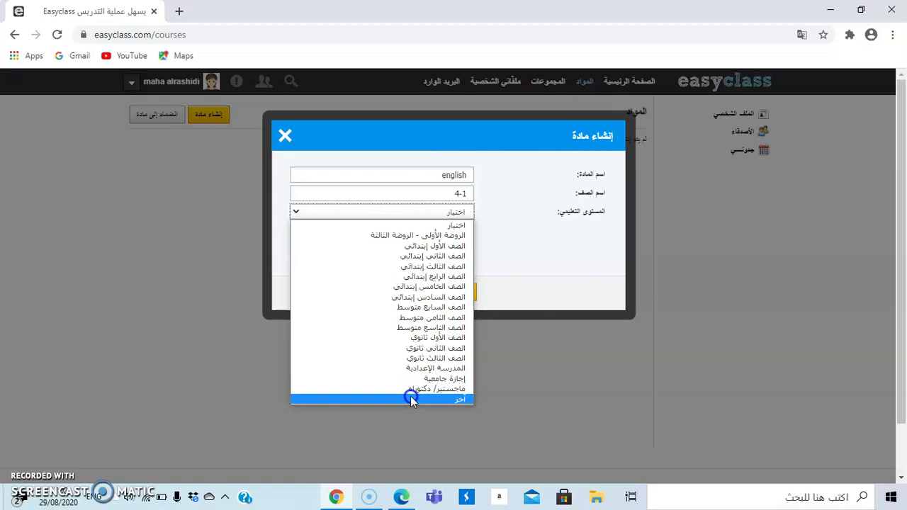
Set level to الصف الرابع إبتدائي, require teacher approval for posts and membership, and save.
click(394, 277)
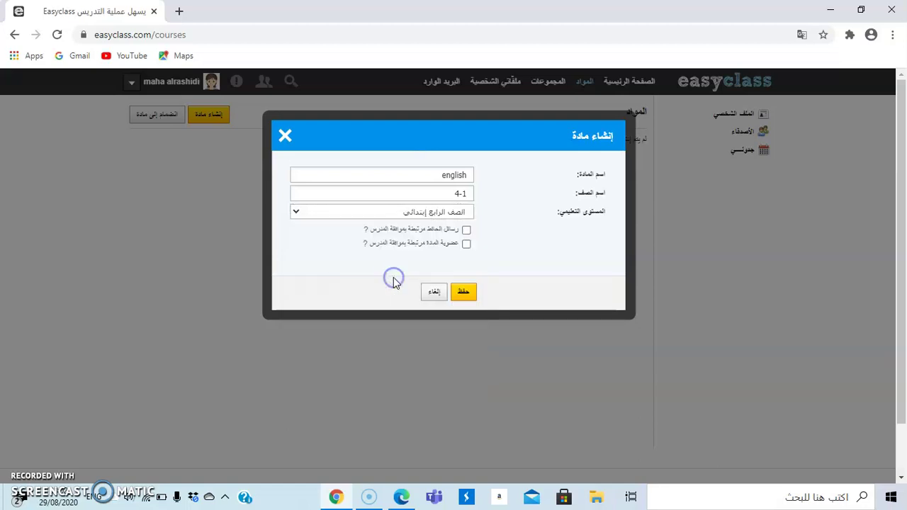
click(425, 192)
click(466, 238)
click(465, 234)
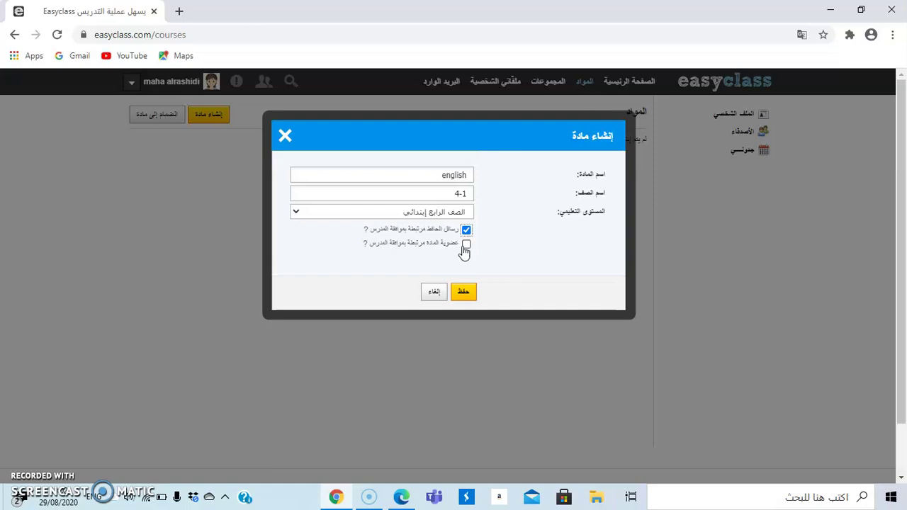
click(463, 248)
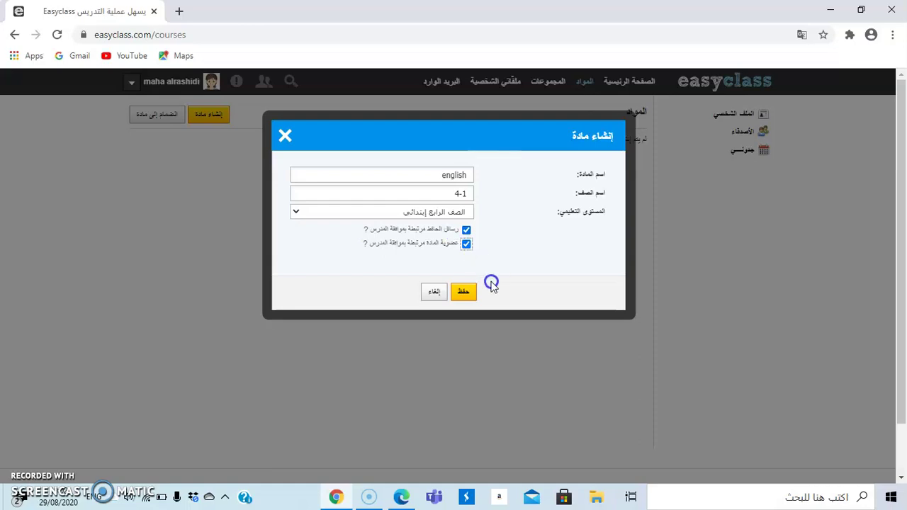
click(467, 292)
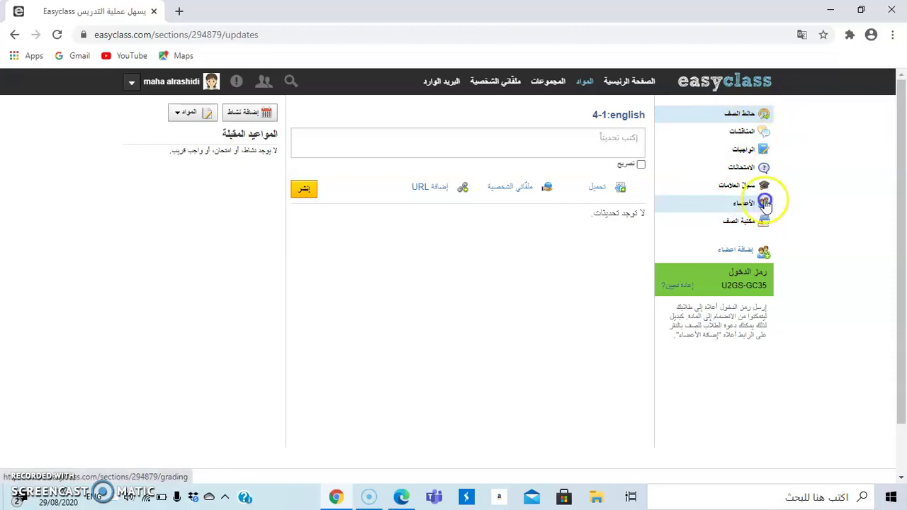
Go to the Discussions section and show the 4-1:english class wall.
click(755, 139)
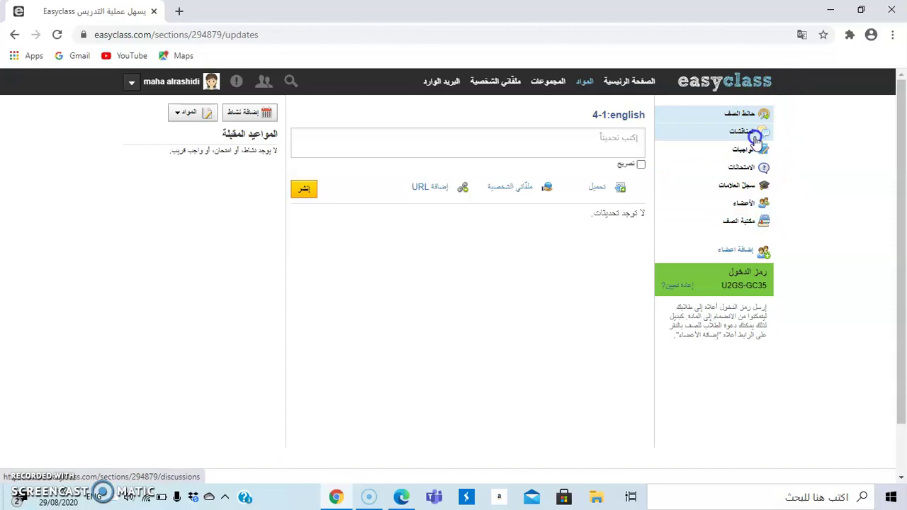
click(722, 116)
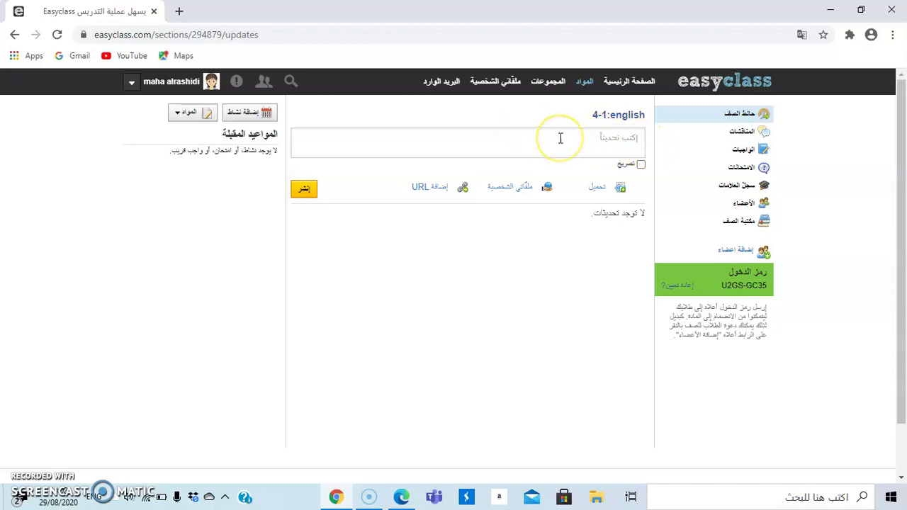
Start a new class-wall post, erase the mistyped letters, and switch the keyboard input to Arabic.
click(560, 138)
text(hg)
key(BackSpace)
key(BackSpace)
click(130, 498)
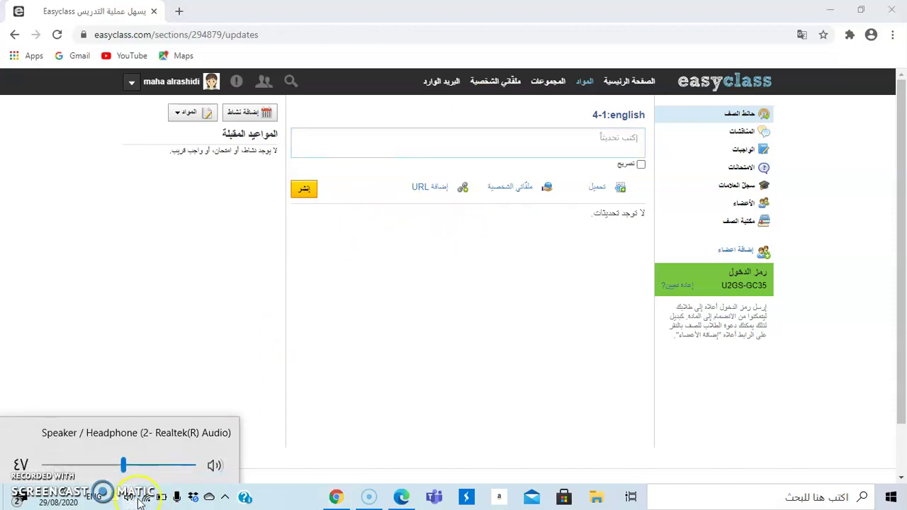
click(95, 497)
click(118, 431)
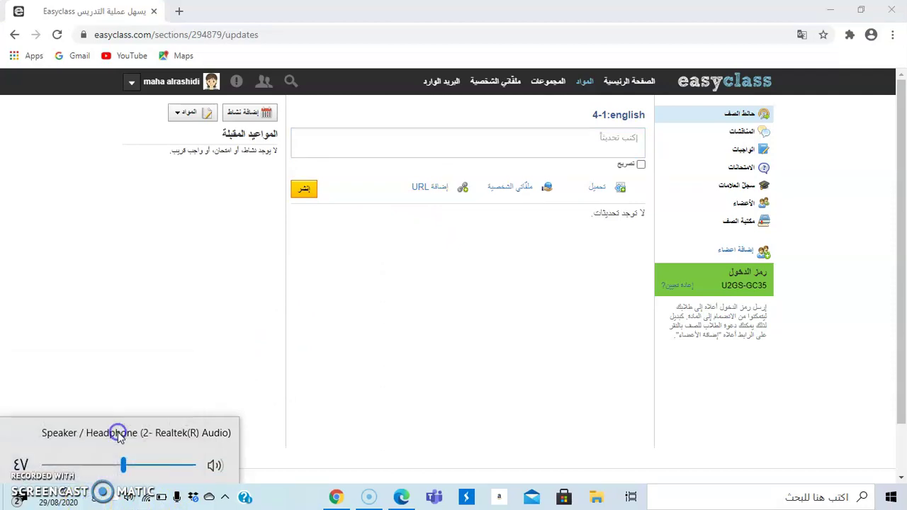
click(415, 290)
Type the post text 'السلام عليكم .. الرجاء تسليم الواجب' in the update box.
click(543, 154)
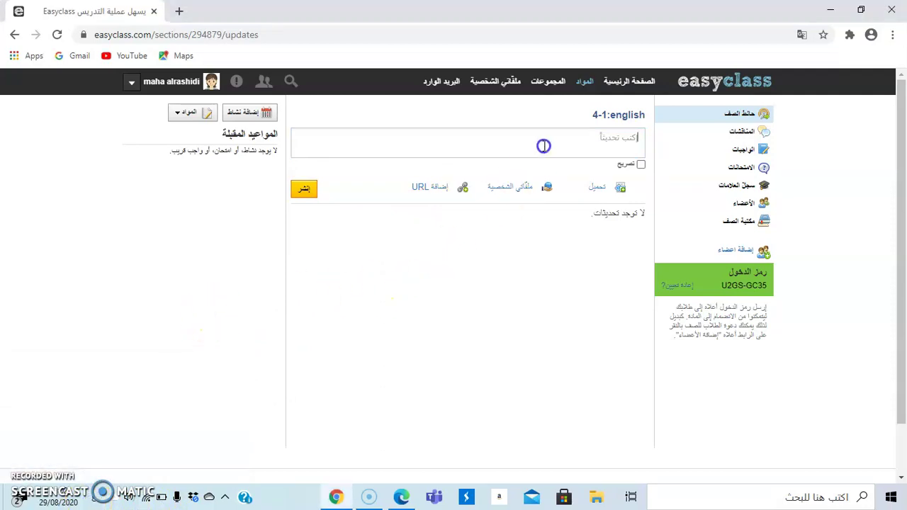
text(الس)
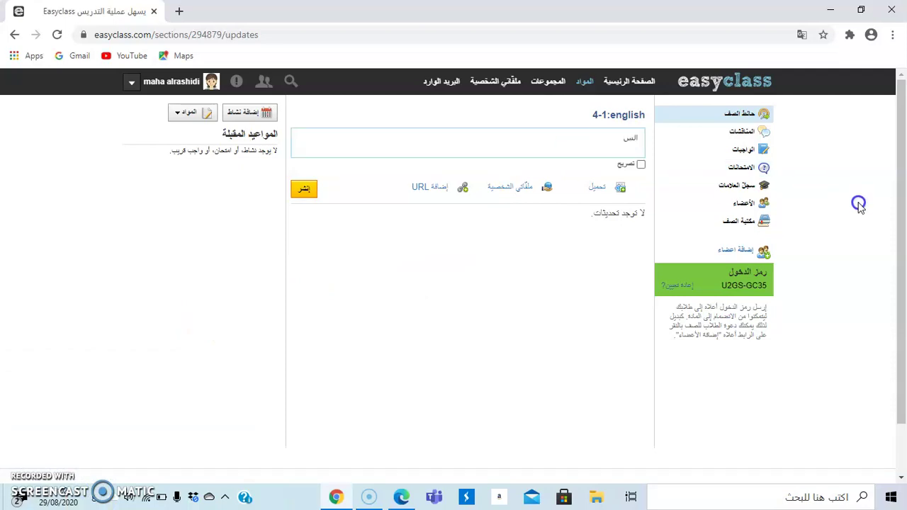
text(لام عليكمز)
text(.. ال)
text(رجاء)
text( تس)
text(ليم الو)
text(اجب)
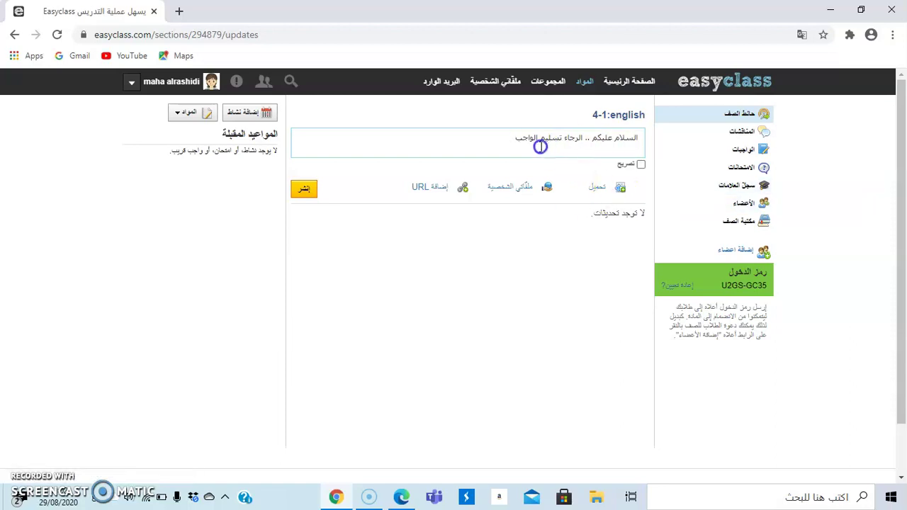
click(638, 169)
click(609, 189)
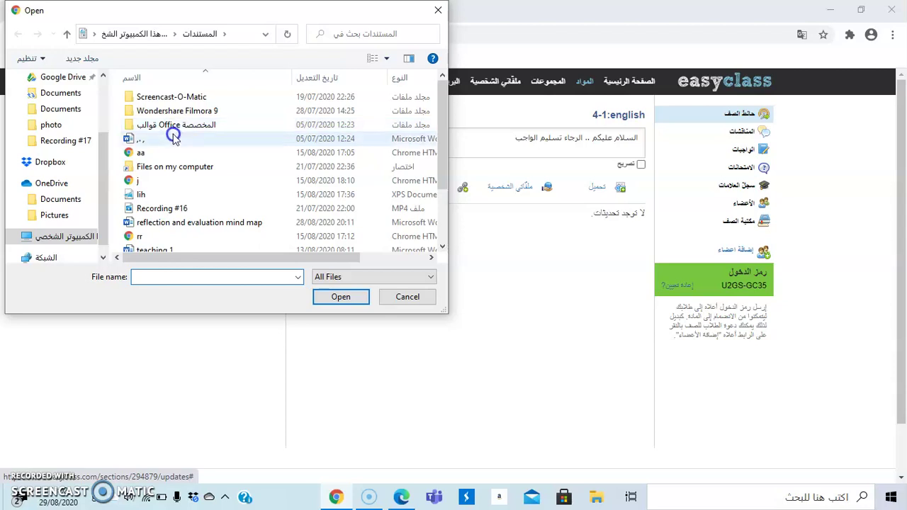
drag(441, 87, 409, 165)
click(62, 199)
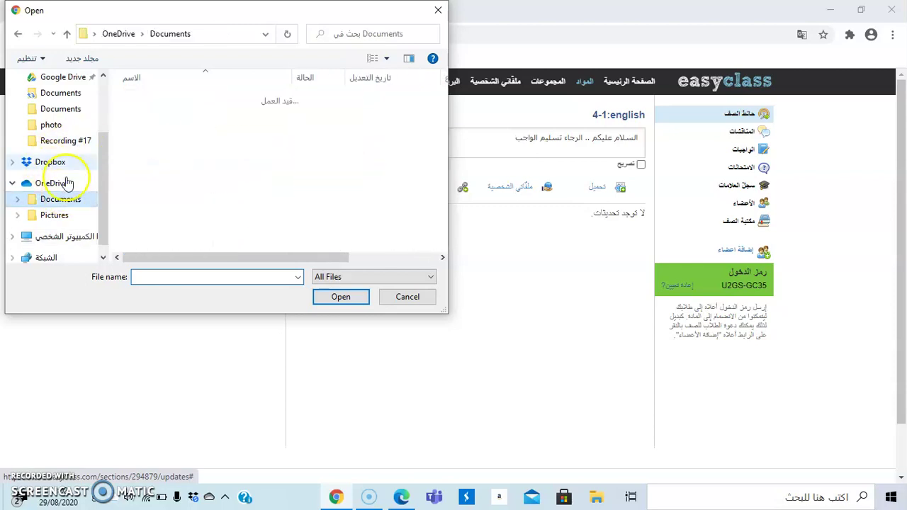
click(77, 131)
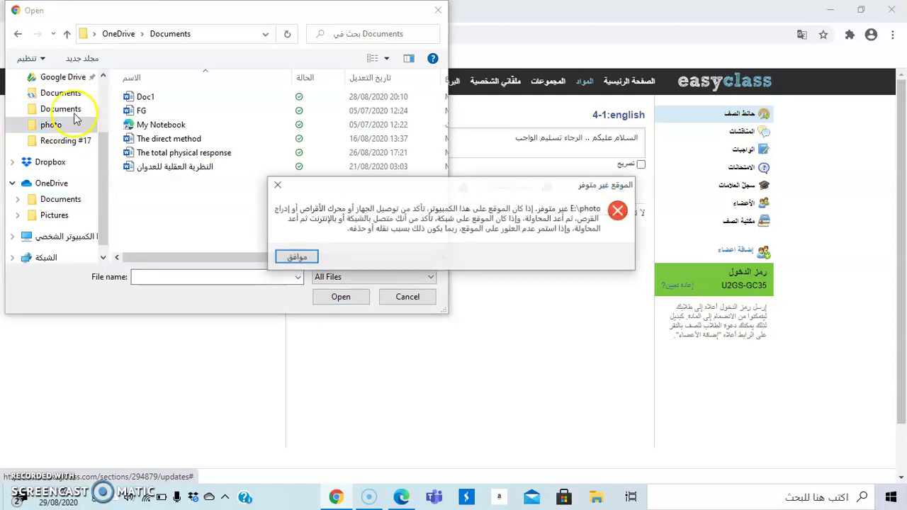
click(276, 187)
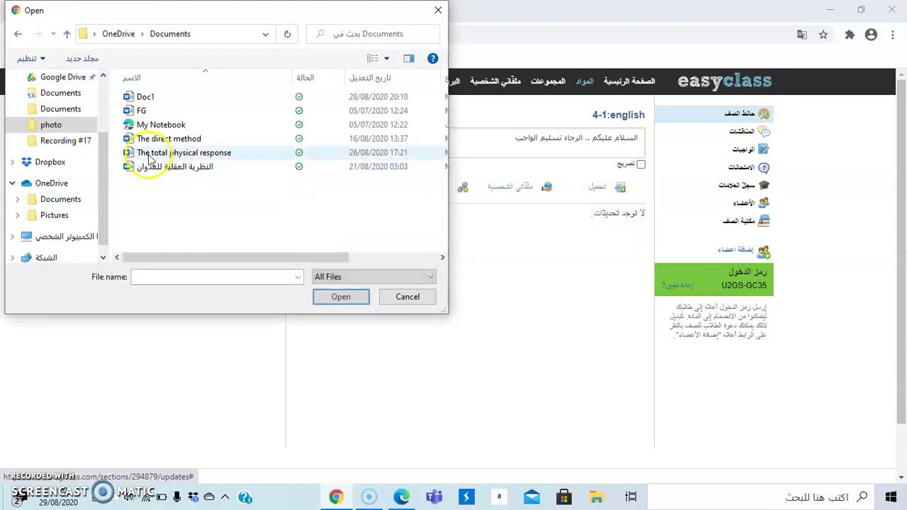
click(439, 11)
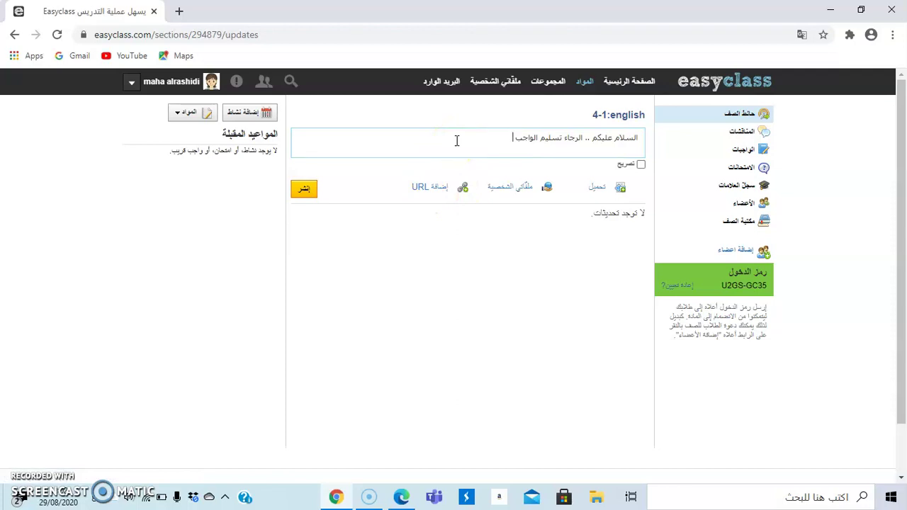
click(433, 190)
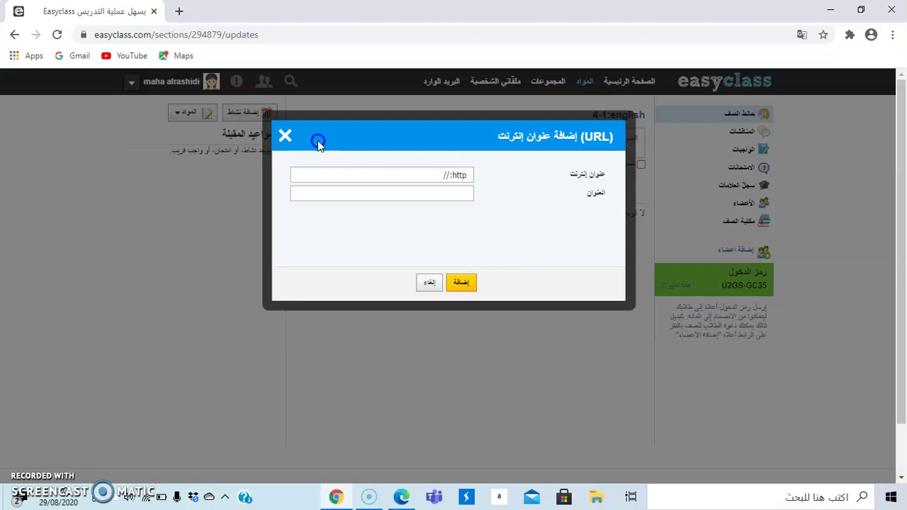
click(284, 136)
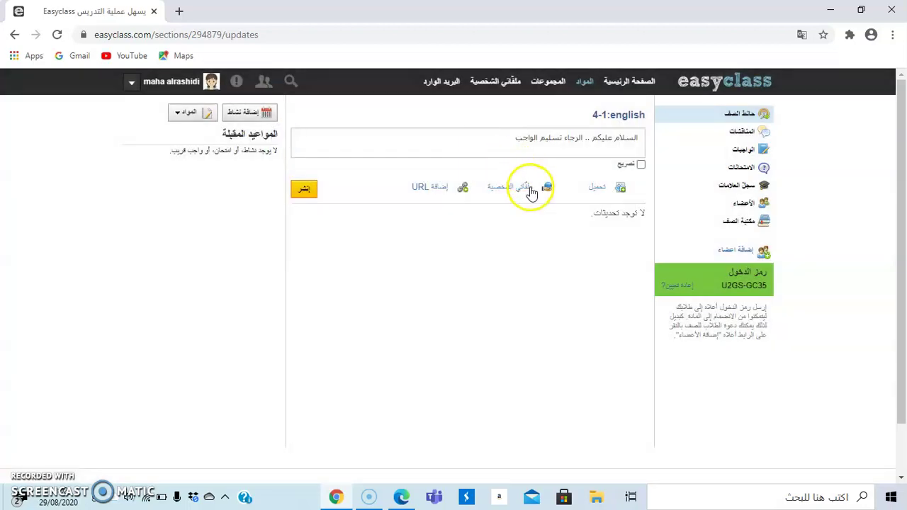
click(530, 189)
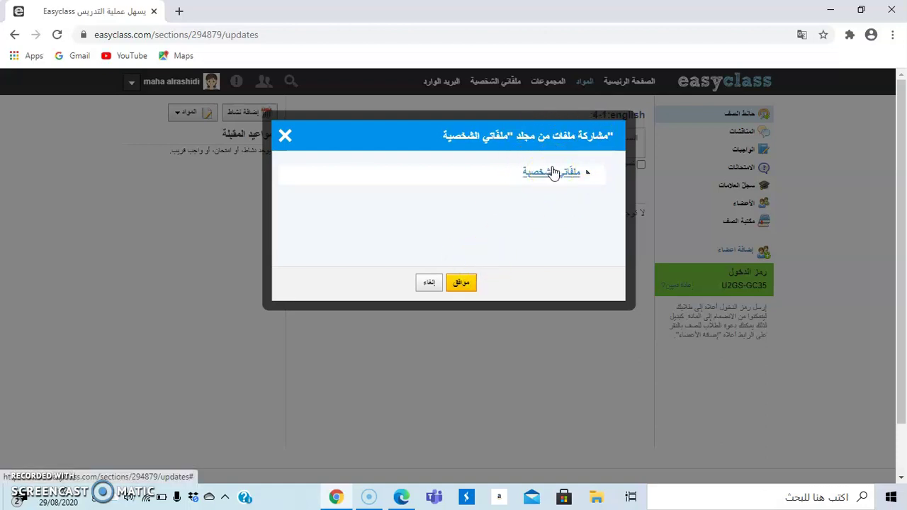
click(554, 172)
click(555, 174)
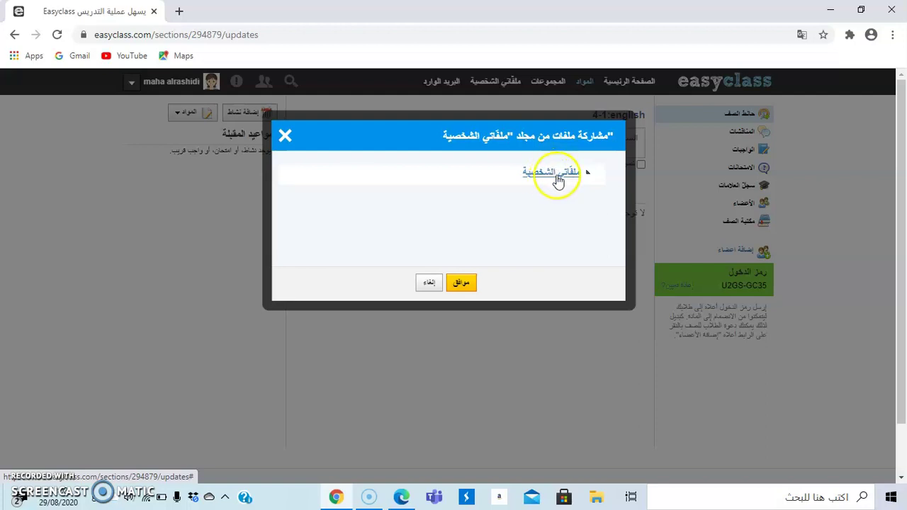
click(454, 268)
click(432, 280)
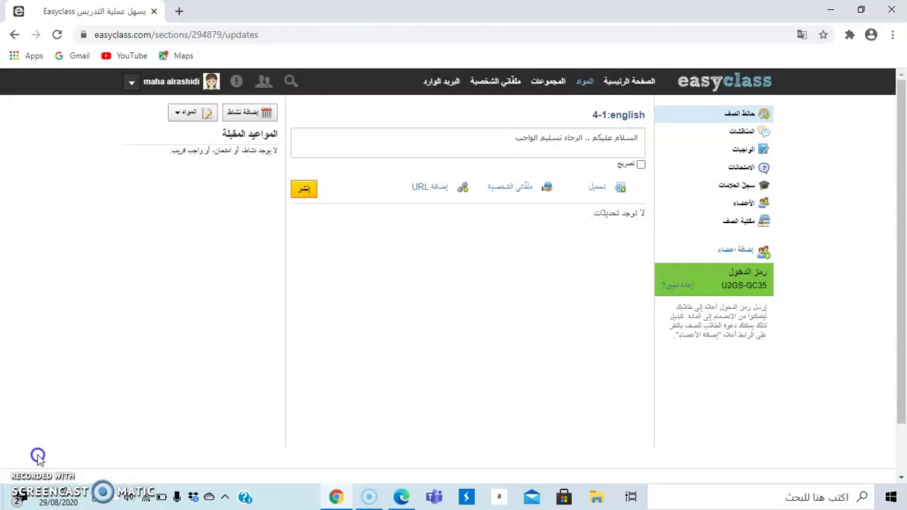